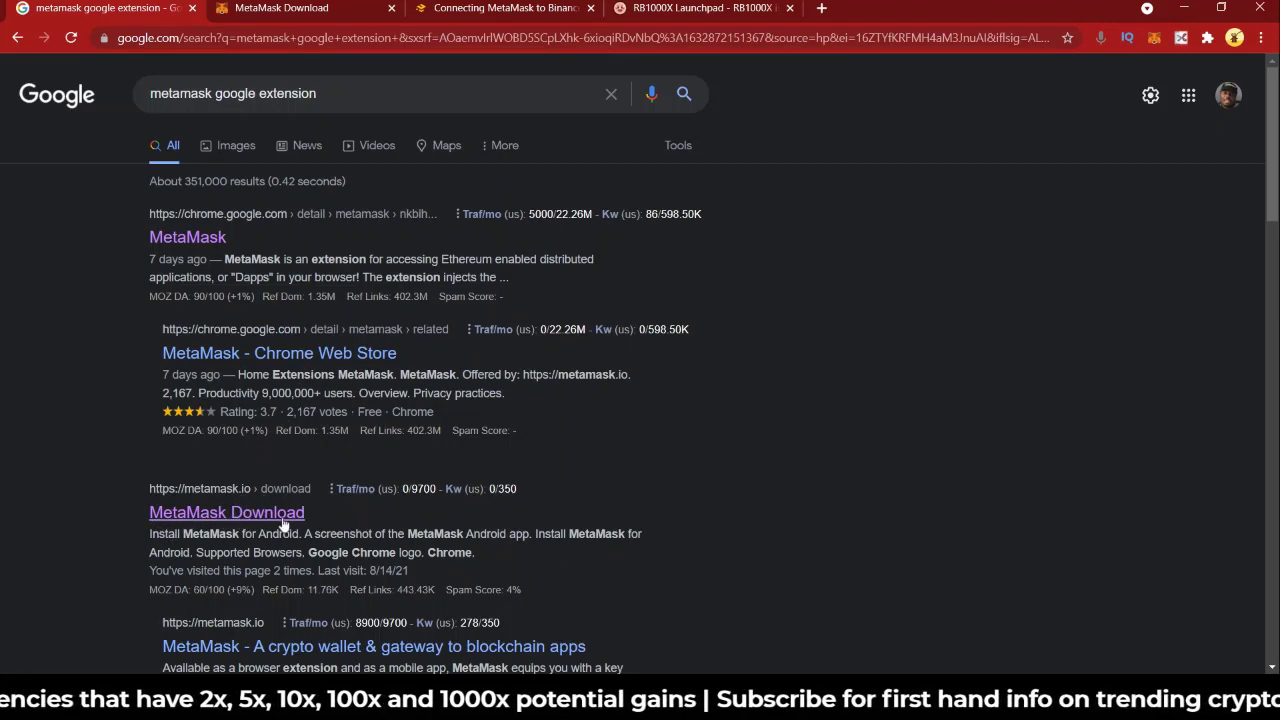
Toggle the MetaMask download page through iOS and Android, ending back on Chrome.
{"action": "left_click", "coordinate": [338, 5]}
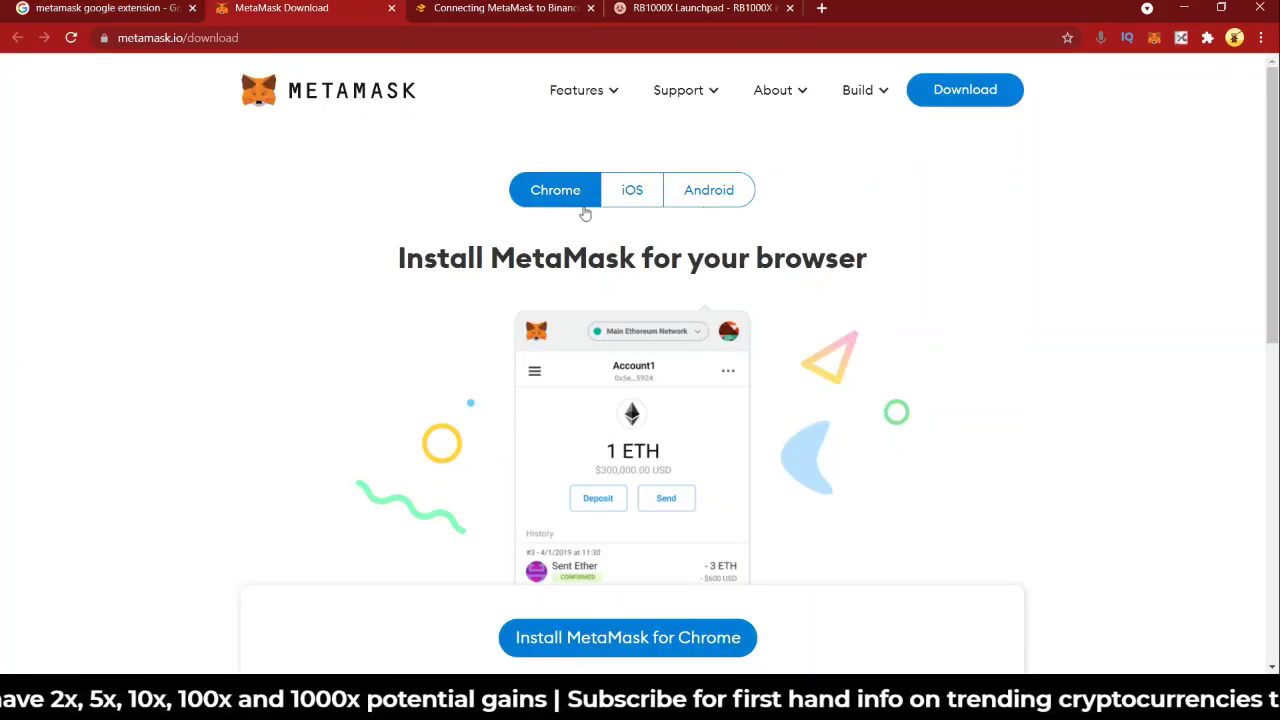
{"action": "left_click", "coordinate": [630, 195]}
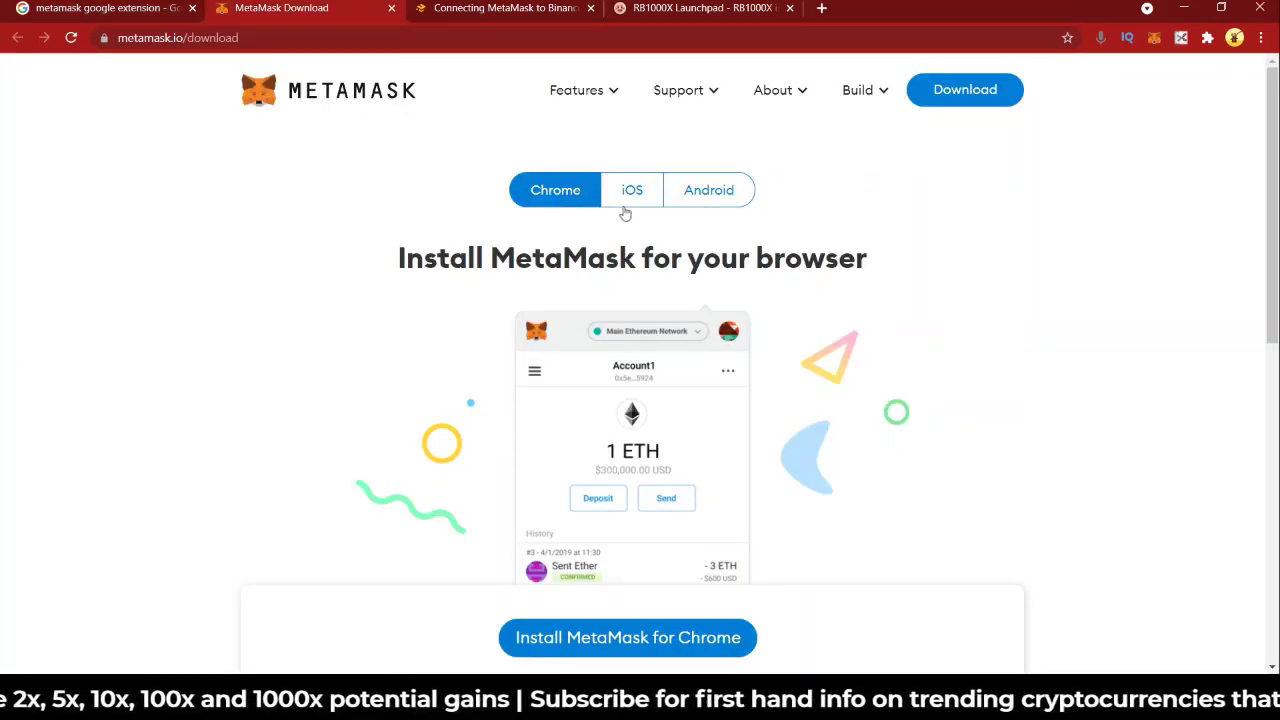
{"action": "left_click", "coordinate": [719, 200]}
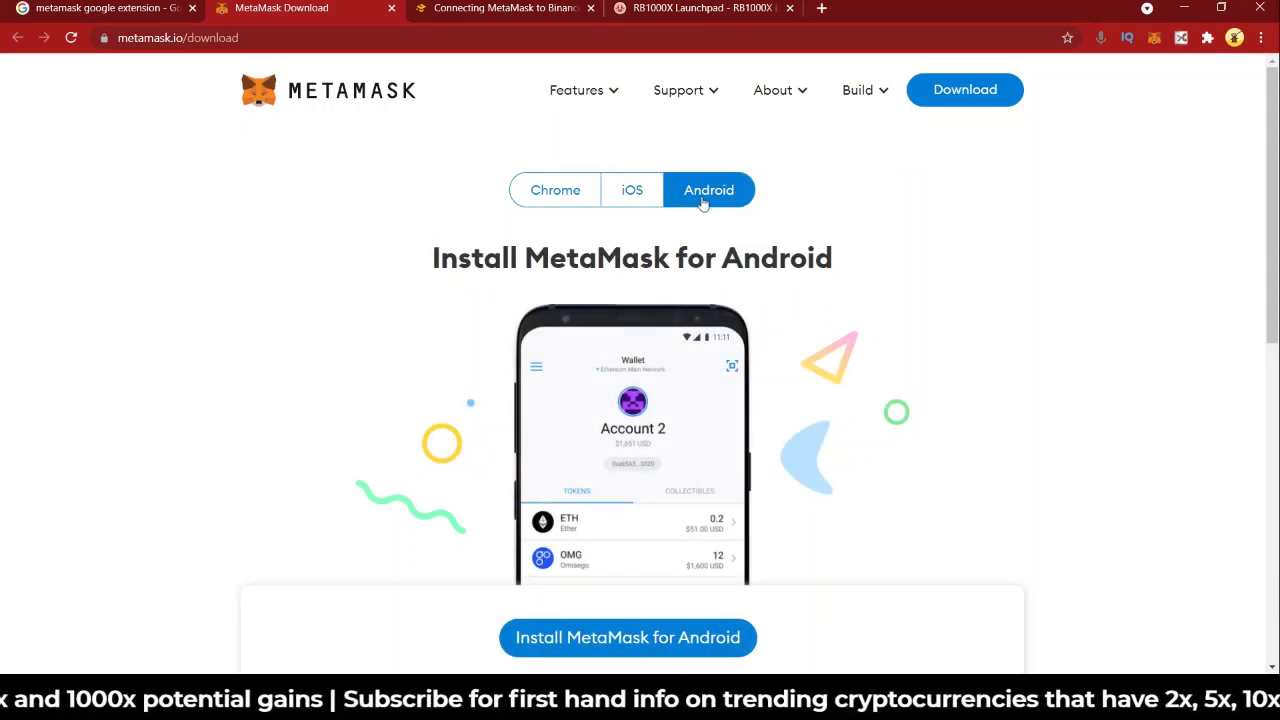
{"action": "left_click", "coordinate": [561, 203]}
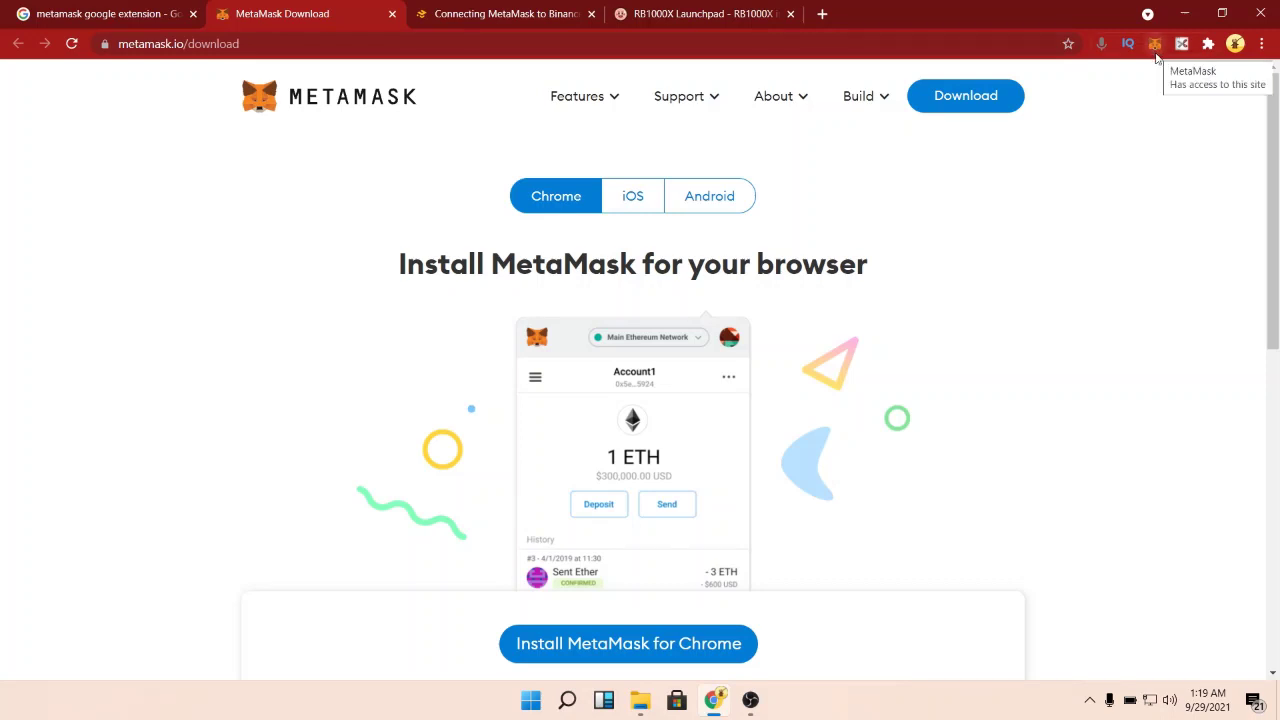
Check the MetaMask toggle in Chrome's Extensions page, then go back to the download tab.
{"action": "left_click", "coordinate": [1263, 44]}
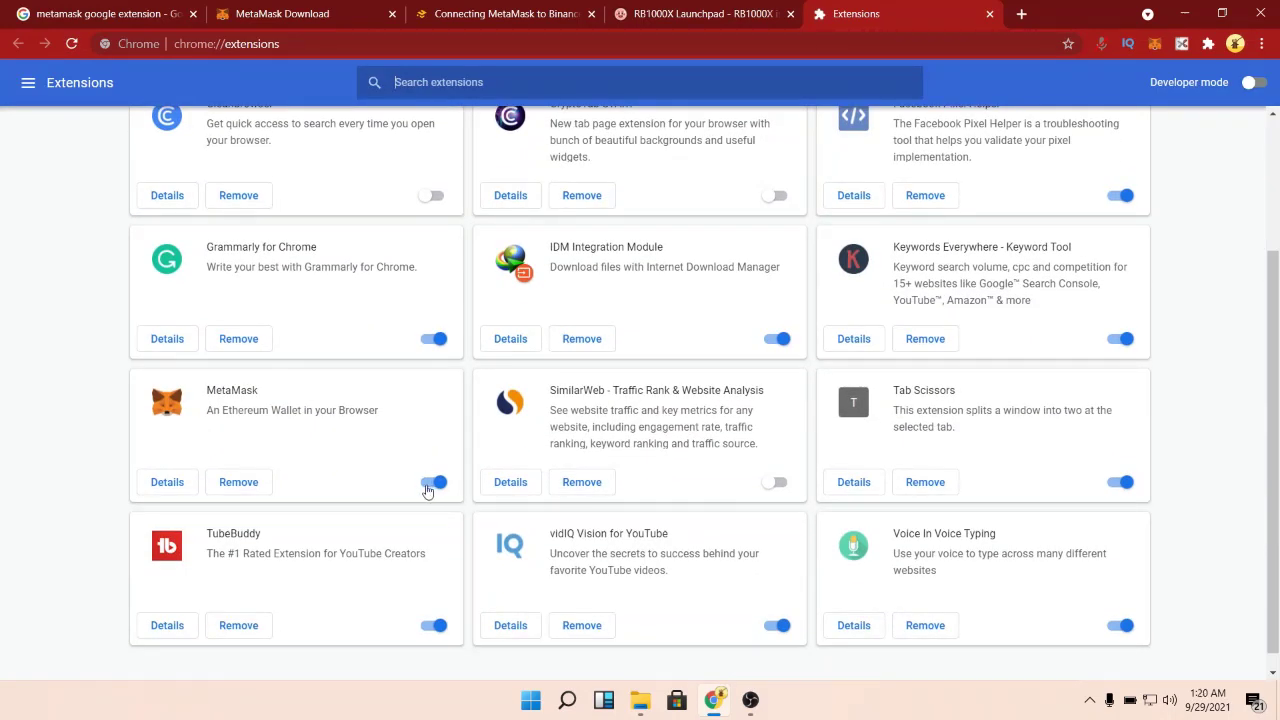
{"action": "key", "text": "ctrl+2"}
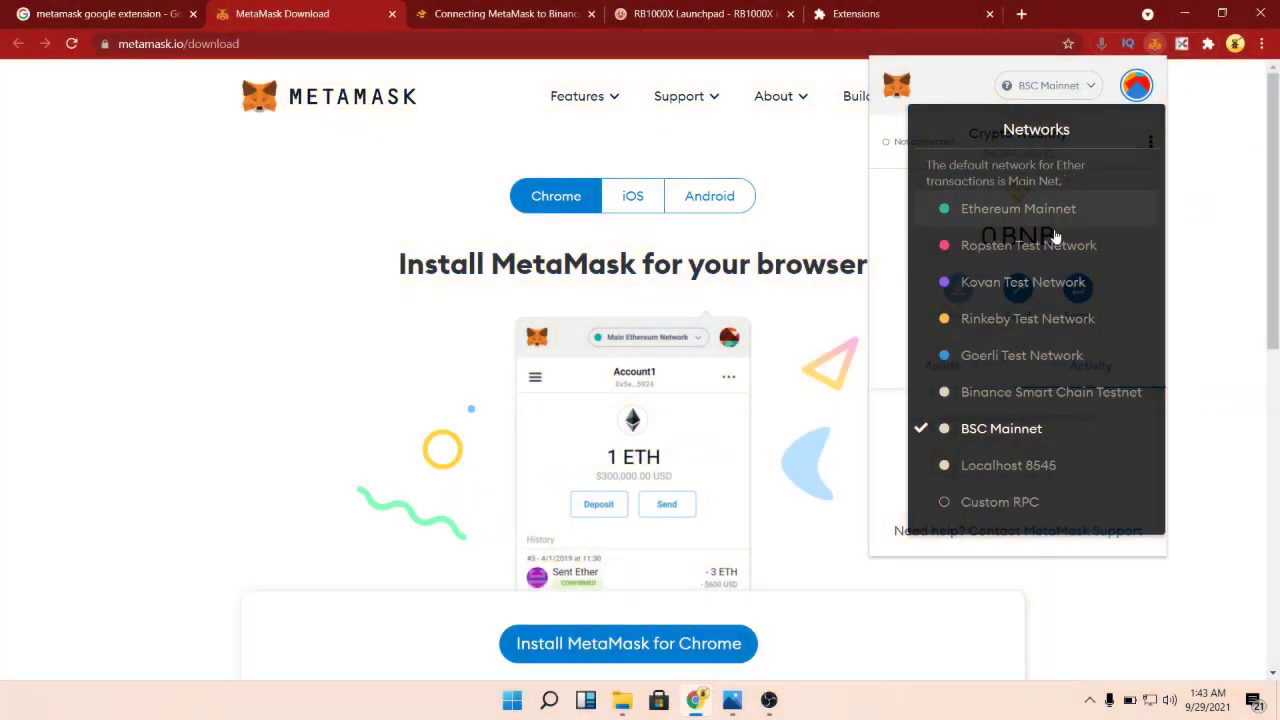
Open MetaMask's blank Custom RPC form and bring up Binance Academy's Smart Chain settings guide.
{"action": "left_click", "coordinate": [1011, 502]}
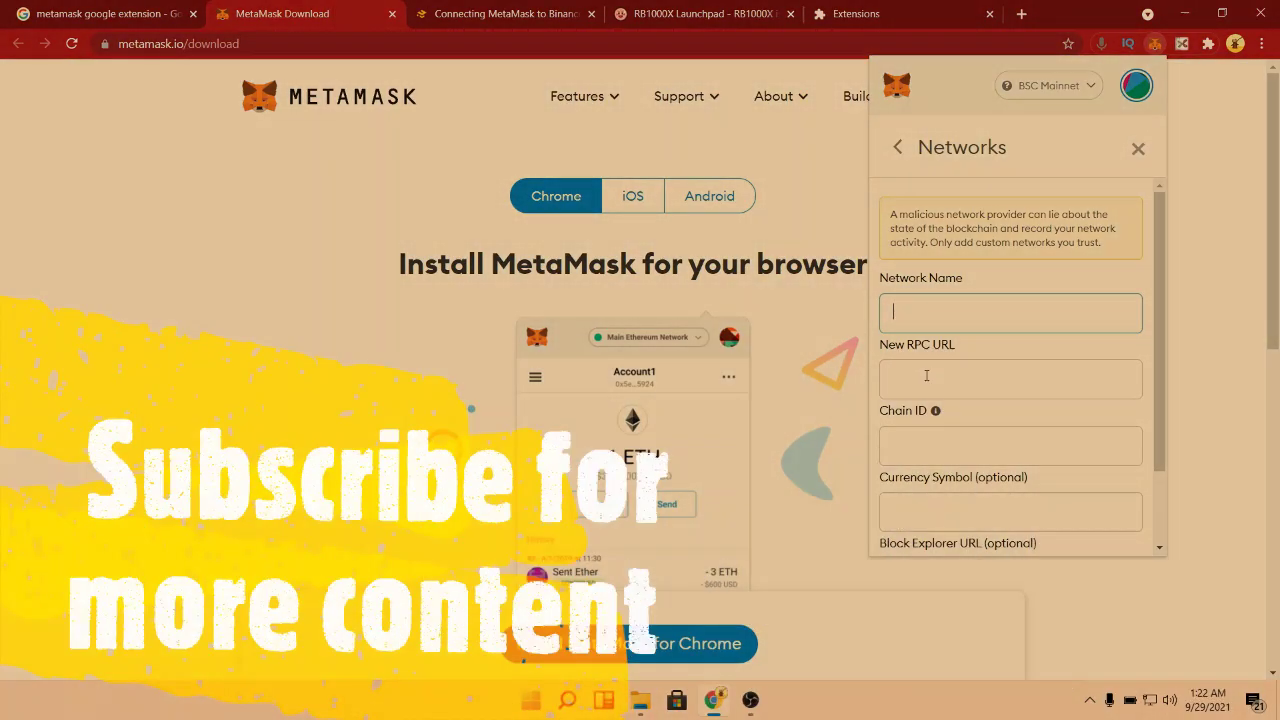
{"action": "left_click", "coordinate": [927, 381]}
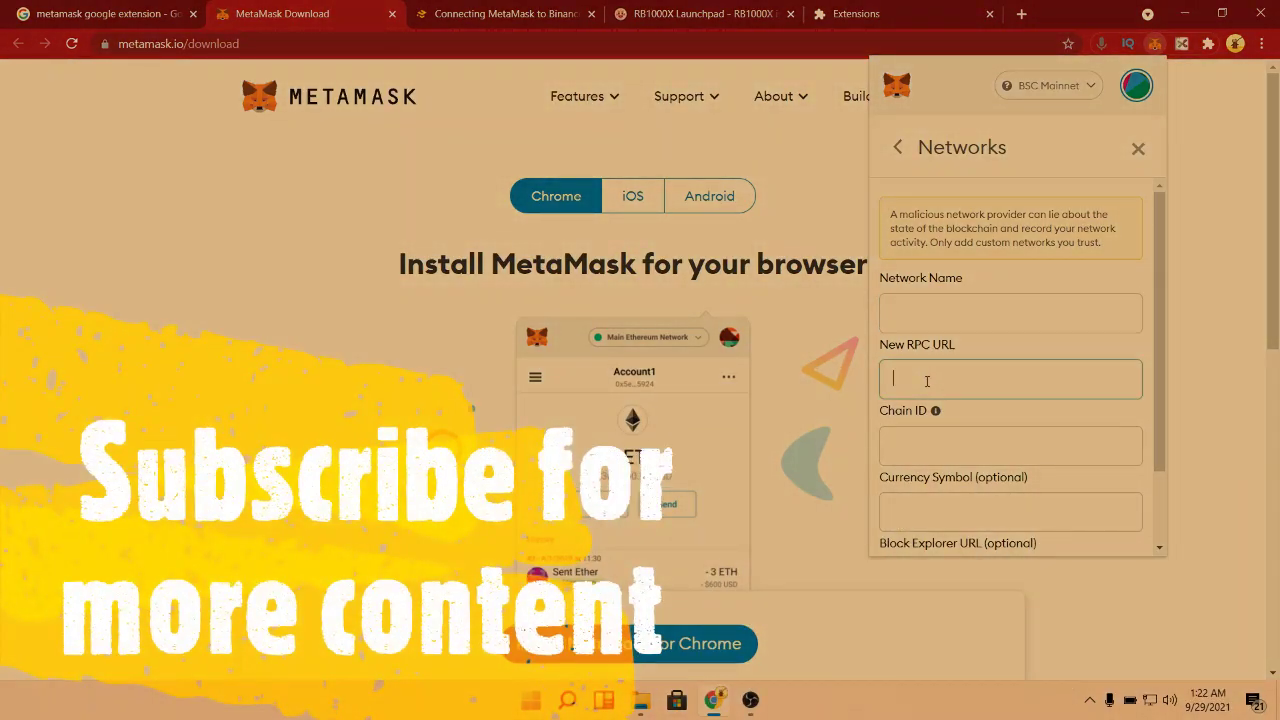
{"action": "left_click", "coordinate": [941, 446]}
{"action": "left_click", "coordinate": [954, 517]}
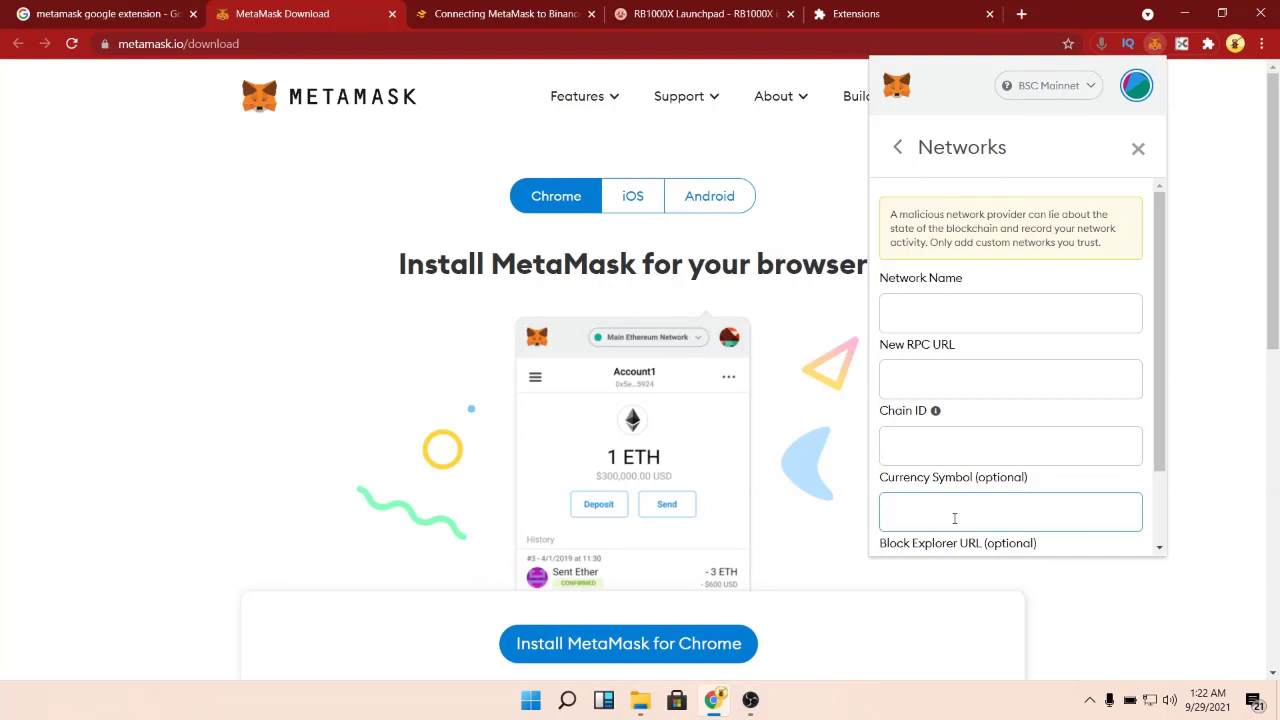
{"action": "key", "text": "ctrl+Tab"}
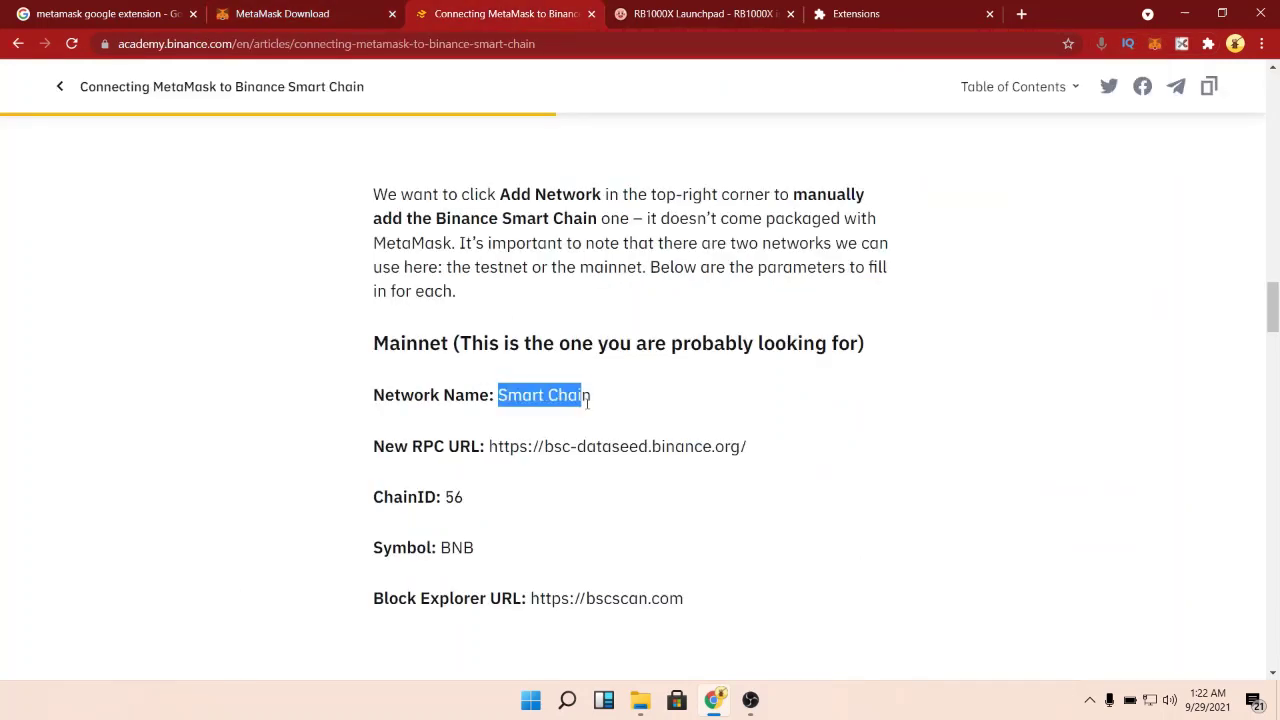
Copy Smart Chain's name, RPC URL, chain ID 56, BNB symbol and explorer URL from the guide.
{"action": "left_click_drag", "start_coordinate": [499, 395], "coordinate": [590, 400]}
{"action": "left_click_drag", "start_coordinate": [535, 446], "coordinate": [745, 450]}
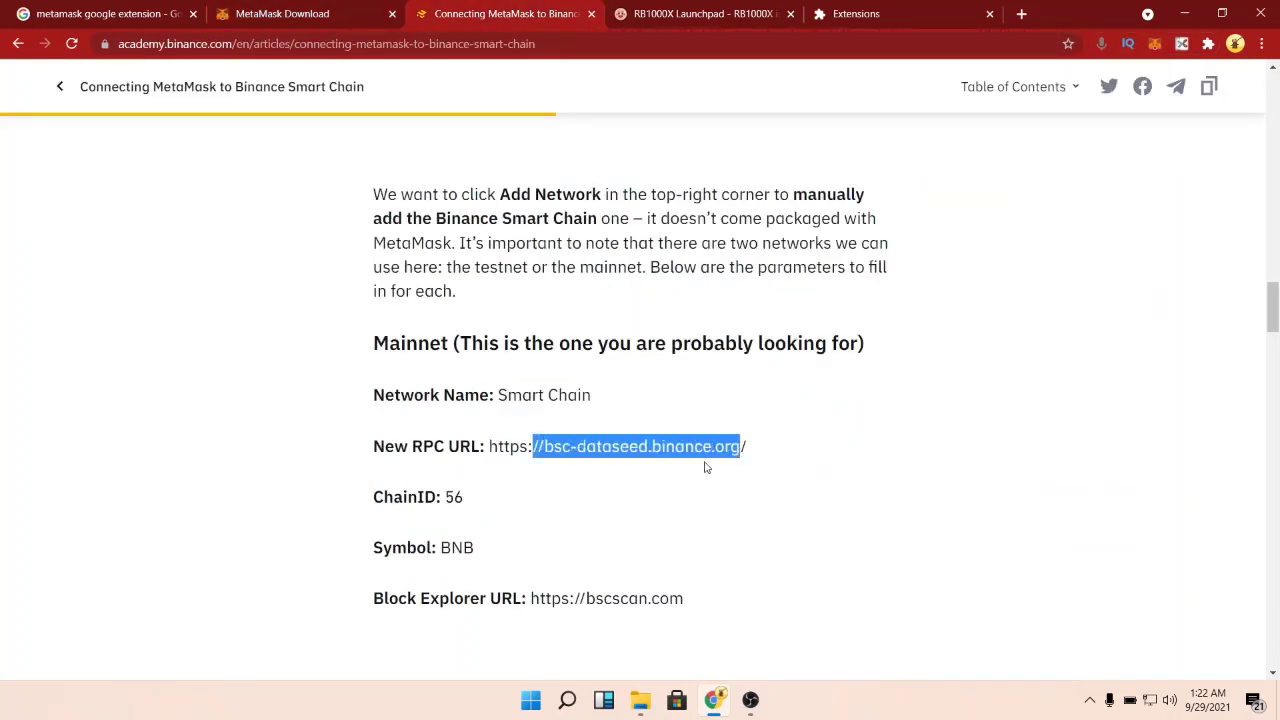
{"action": "left_click", "coordinate": [460, 498]}
{"action": "double_click", "coordinate": [458, 497]}
{"action": "mouse_move", "coordinate": [373, 547]}
{"action": "left_mouse_down"}
{"action": "mouse_move", "coordinate": [466, 547]}
{"action": "mouse_move", "coordinate": [553, 621]}
{"action": "left_mouse_up"}
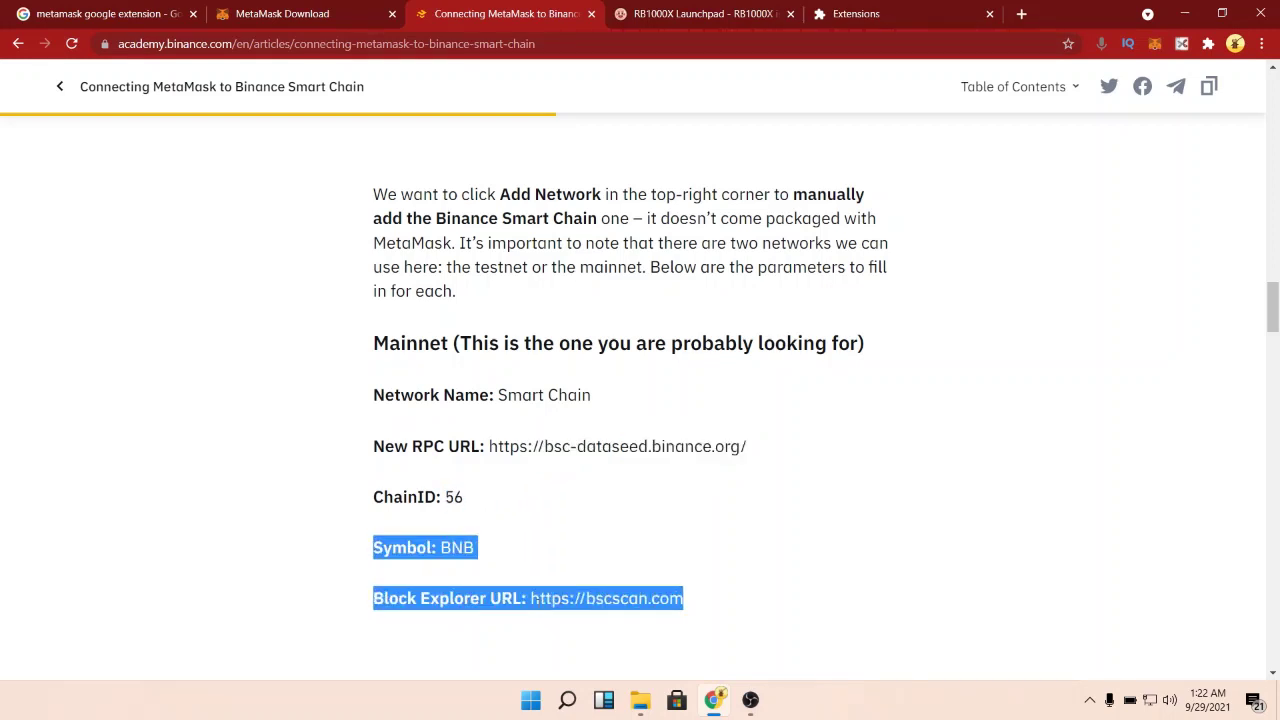
{"action": "left_click", "coordinate": [617, 605]}
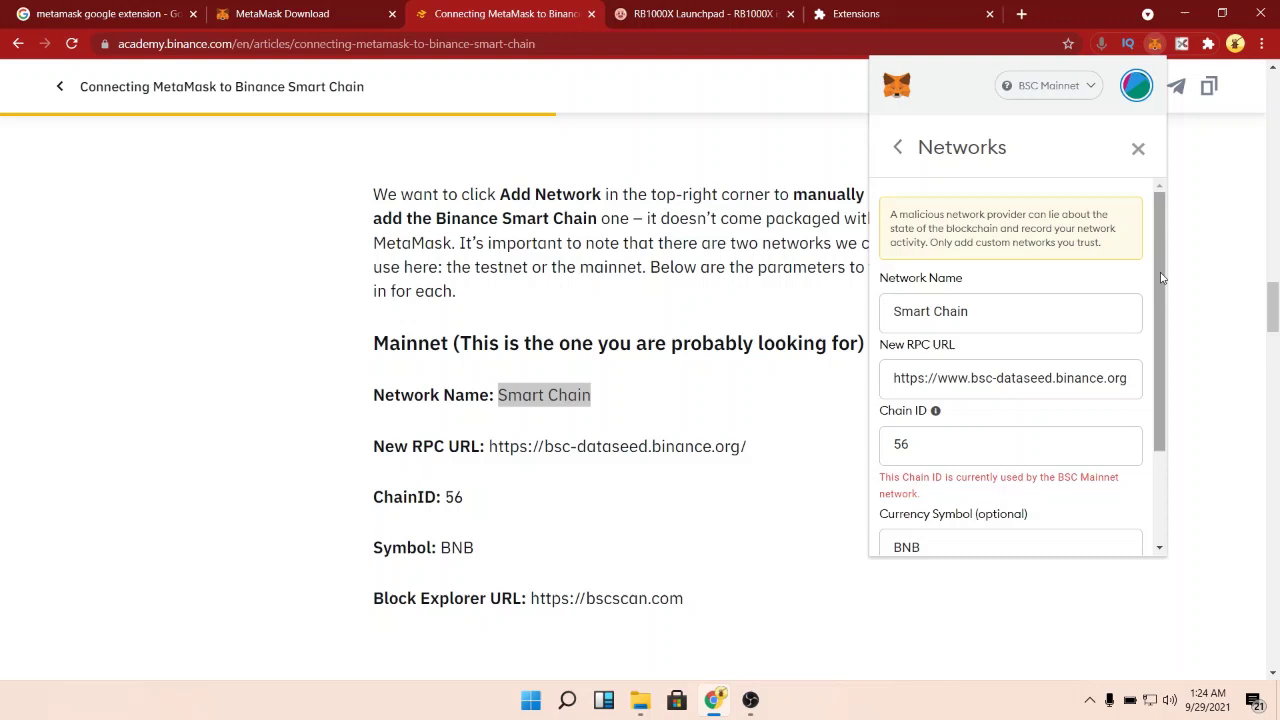
Scroll the Custom RPC form and note the warning that chain ID 56 already belongs to BSC Mainnet.
{"action": "left_click_drag", "start_coordinate": [1162, 278], "coordinate": [1164, 376]}
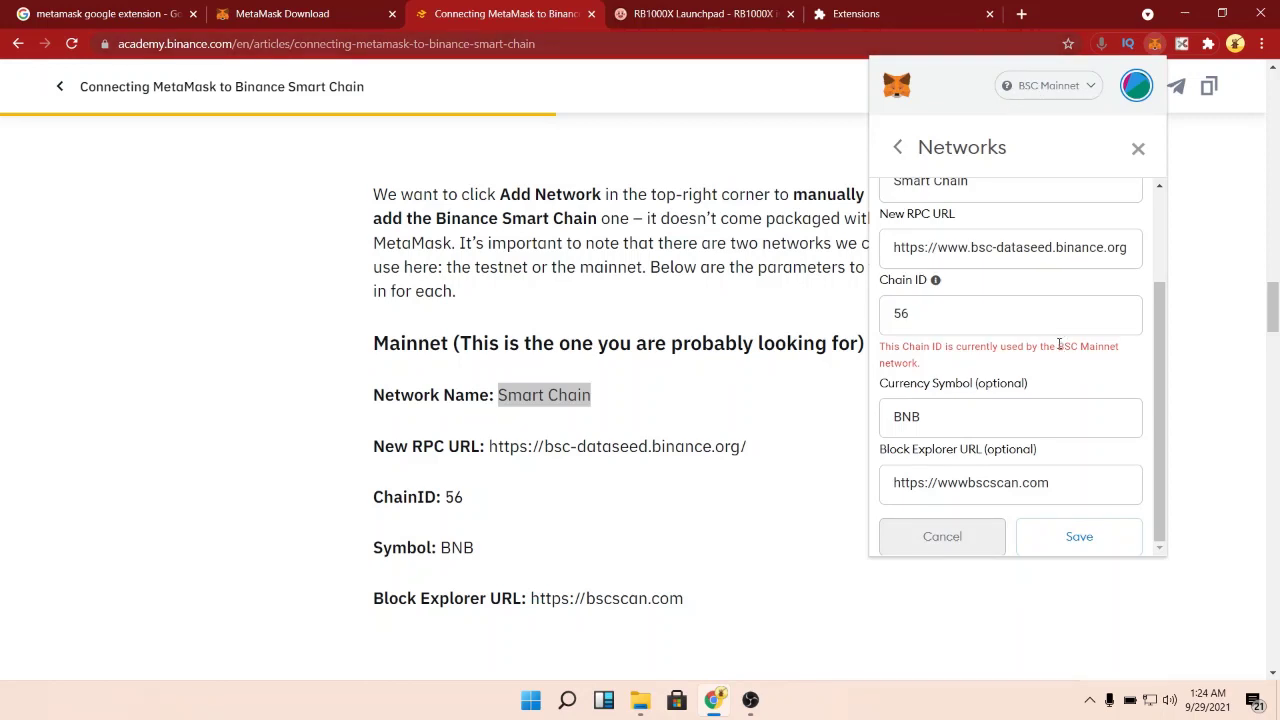
{"action": "left_click_drag", "start_coordinate": [1059, 344], "coordinate": [1087, 362]}
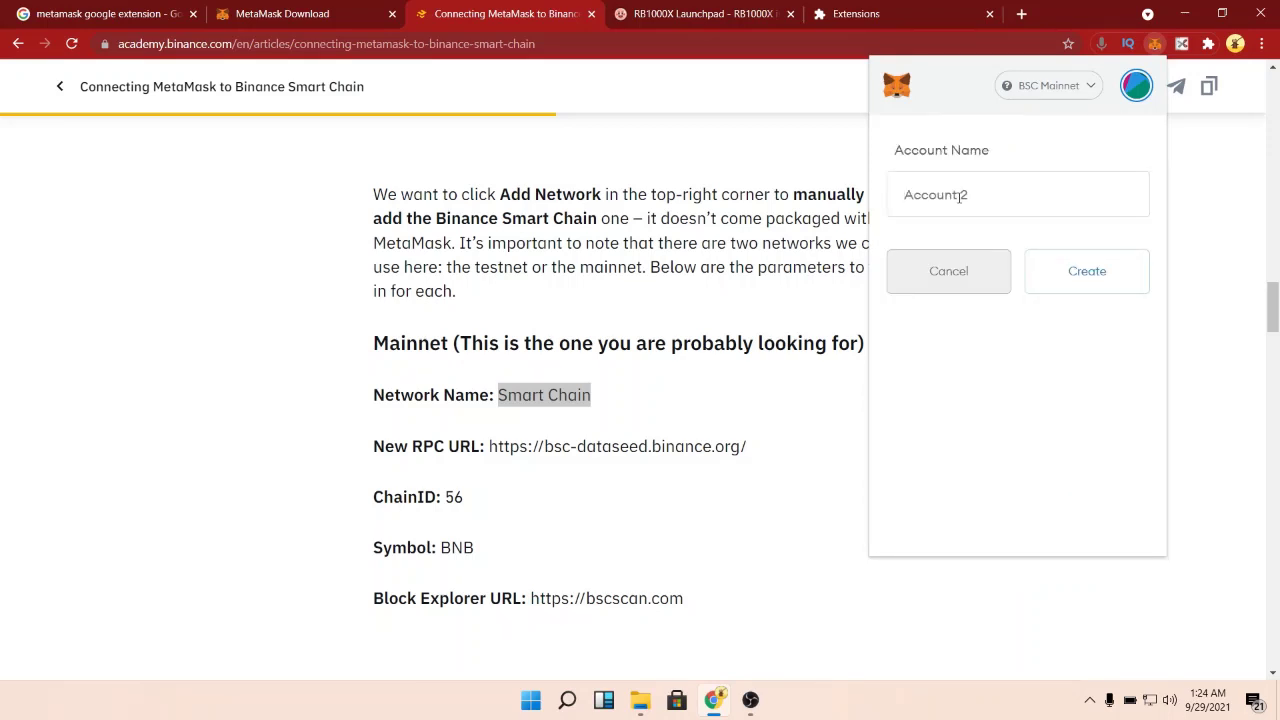
Create a MetaMask account named 'Crypto Wealthy' and copy its address.
{"action": "type", "text": "Cry"}
{"action": "type", "text": "pto Wealth"}
{"action": "type", "text": "y"}
{"action": "left_click", "coordinate": [1060, 274]}
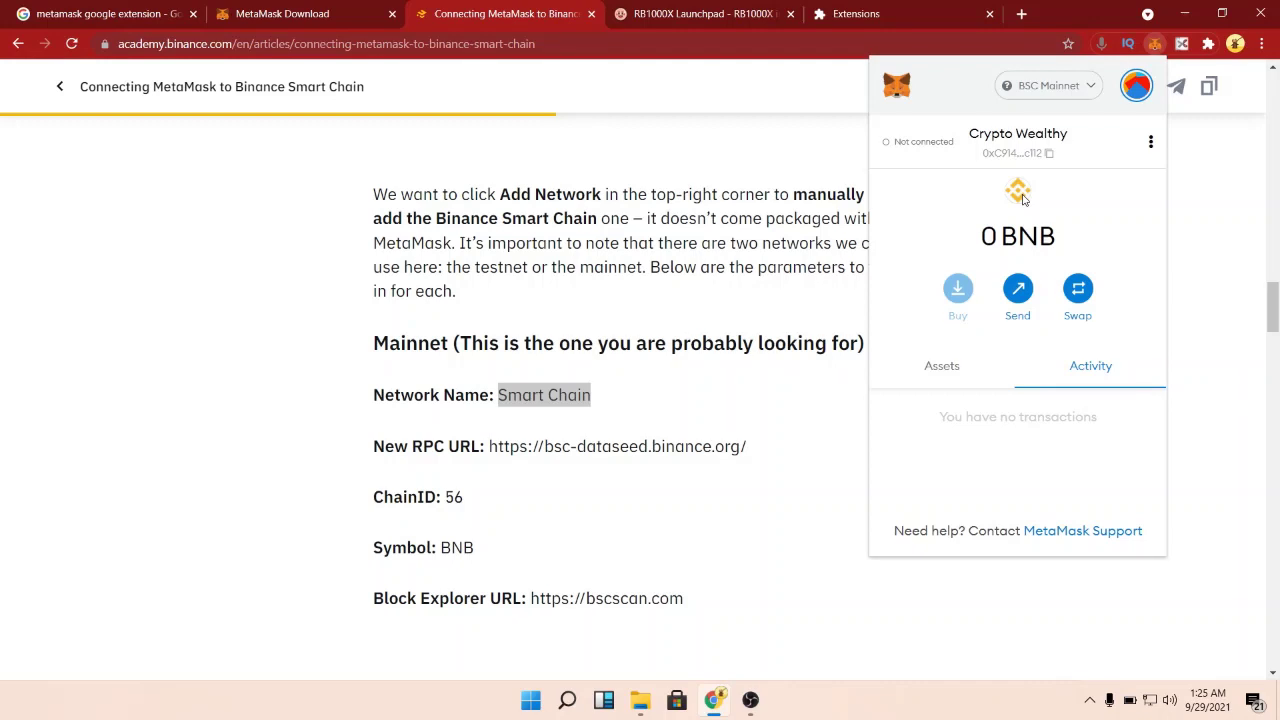
{"action": "left_click", "coordinate": [1048, 155]}
Switch to the PinkSale RB1000X tab and bring up its Connect wallet choices.
{"action": "key", "text": "ctrl+Tab"}
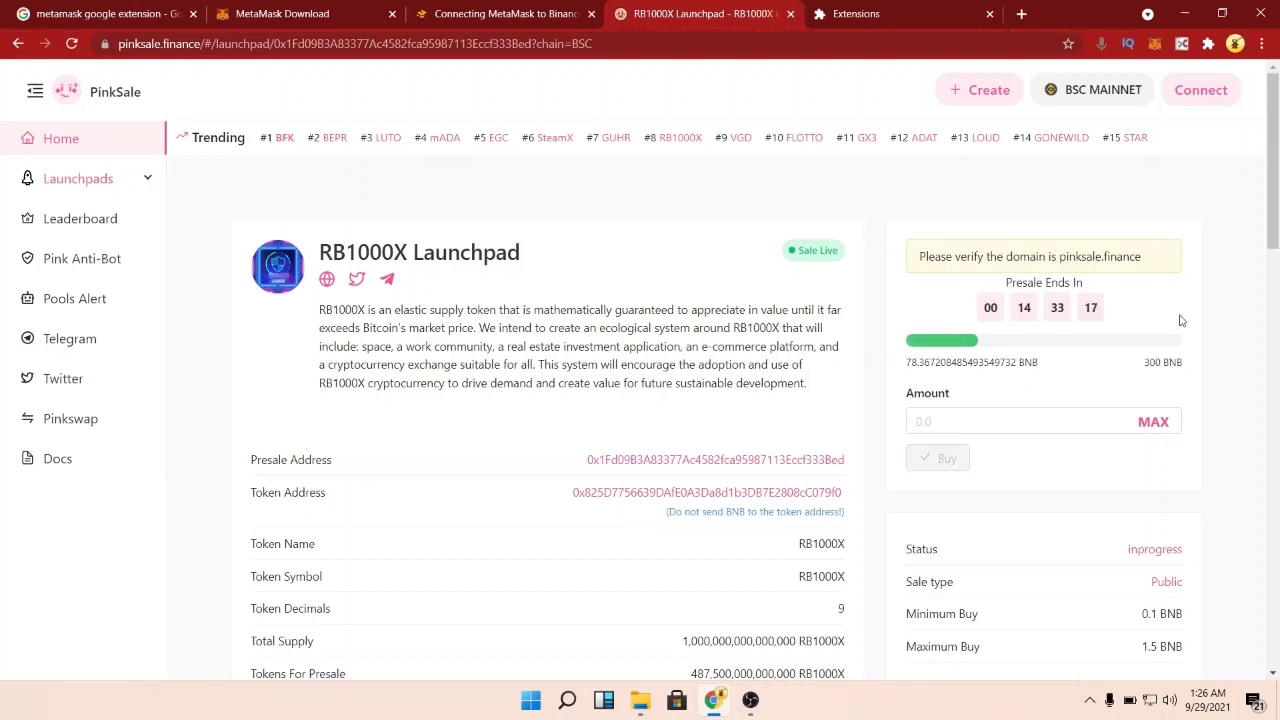
{"action": "left_click", "coordinate": [1201, 100]}
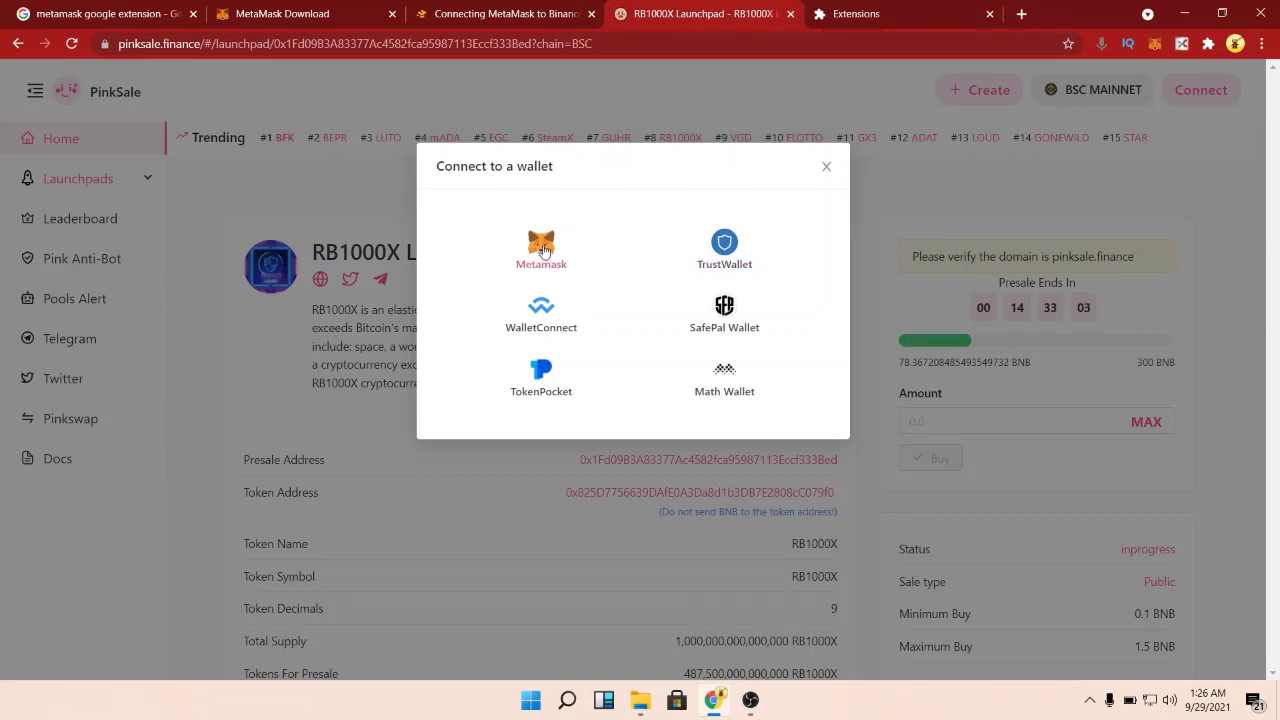
Pick Metamask and approve connecting the new empty account to the RB1000X page.
{"action": "left_click", "coordinate": [541, 248]}
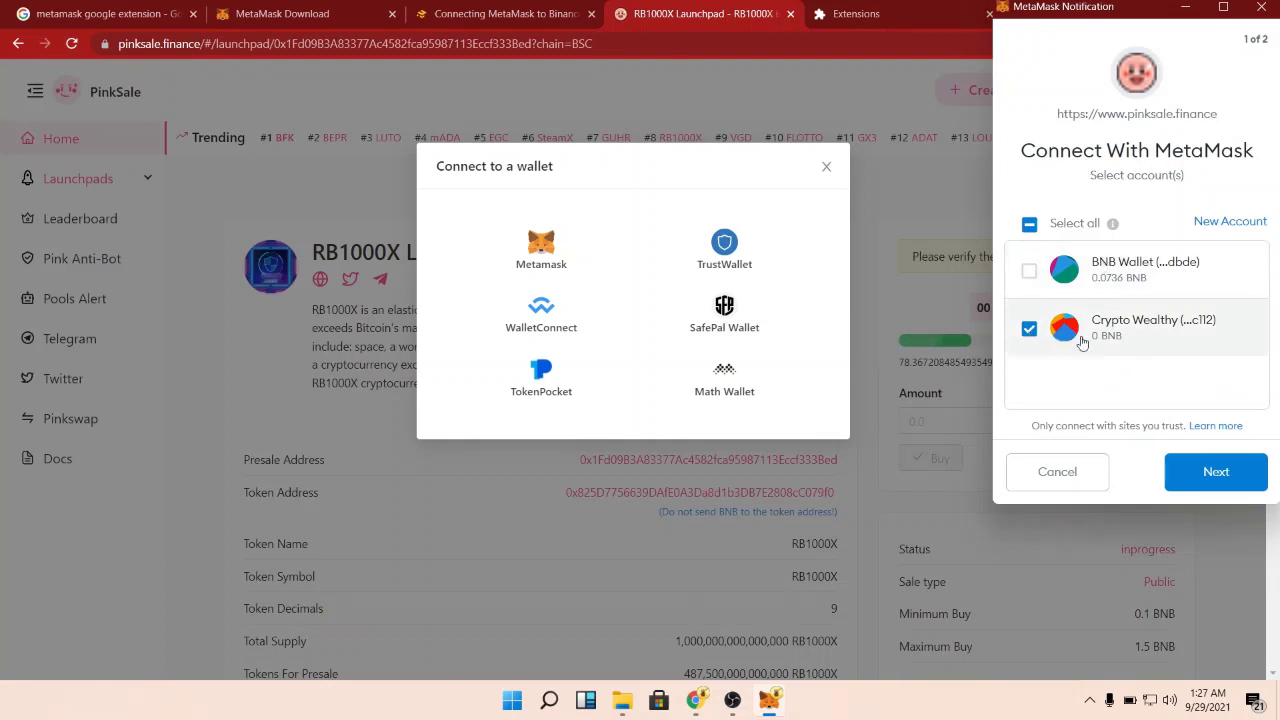
{"action": "left_click", "coordinate": [1206, 475]}
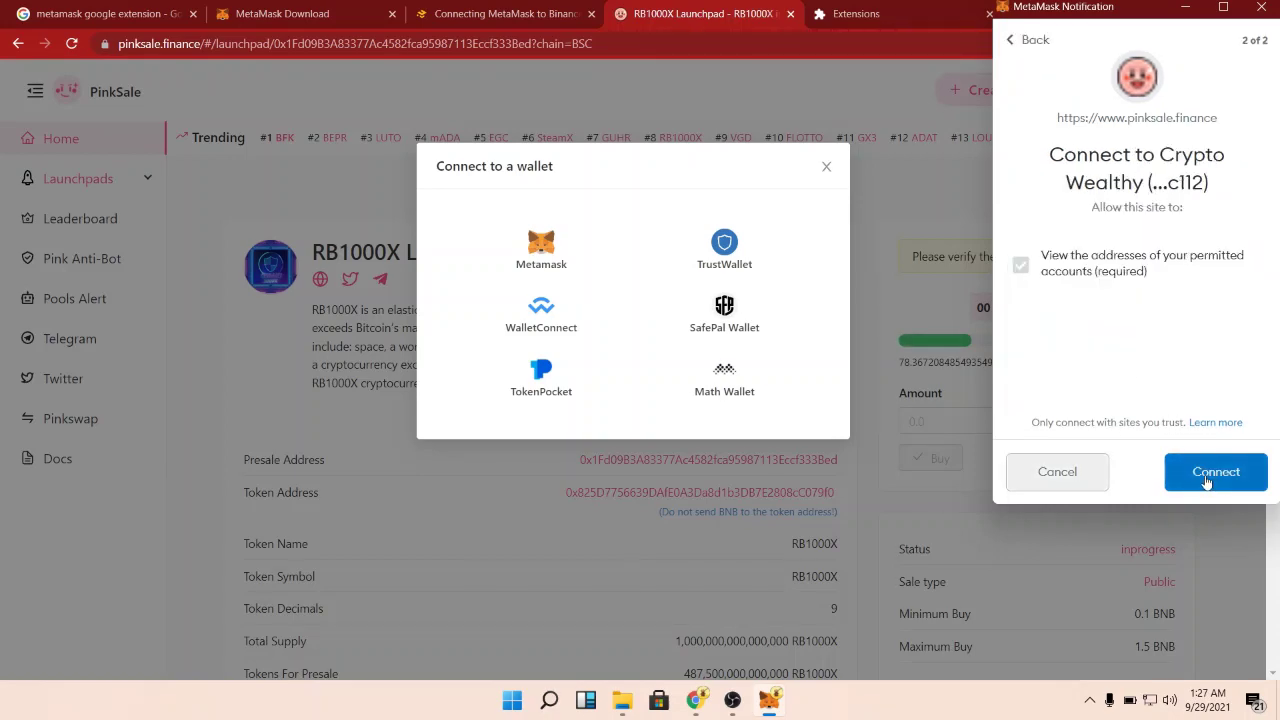
{"action": "left_click", "coordinate": [1206, 473]}
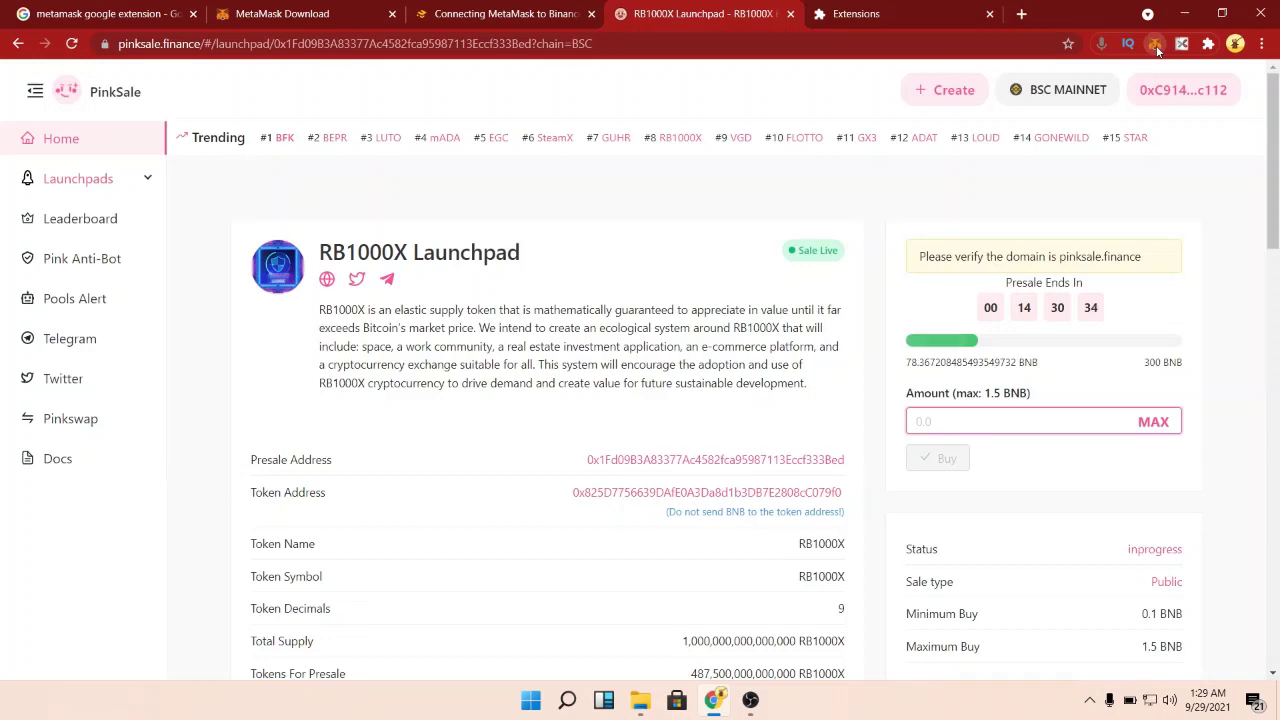
Switch MetaMask to the funded BNB Wallet account and dismiss the not-connected notice.
{"action": "left_click", "coordinate": [1155, 44]}
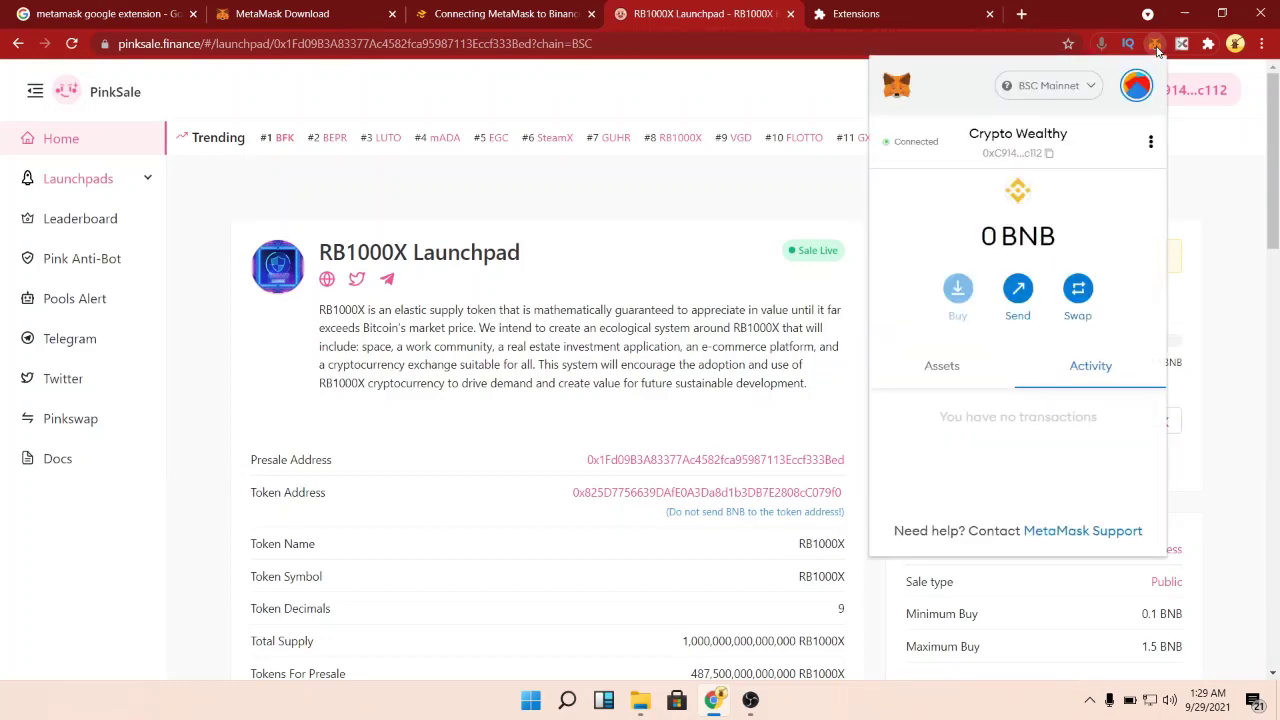
{"action": "left_click", "coordinate": [1137, 90]}
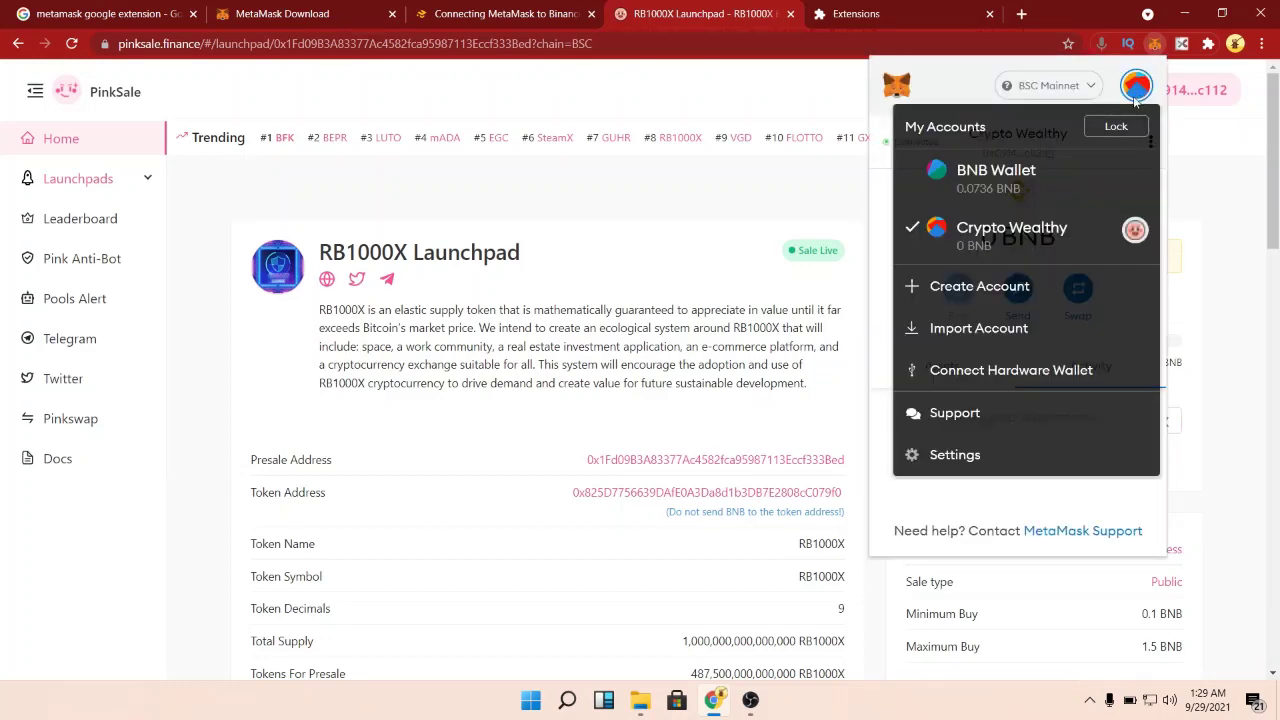
{"action": "left_click", "coordinate": [1033, 190]}
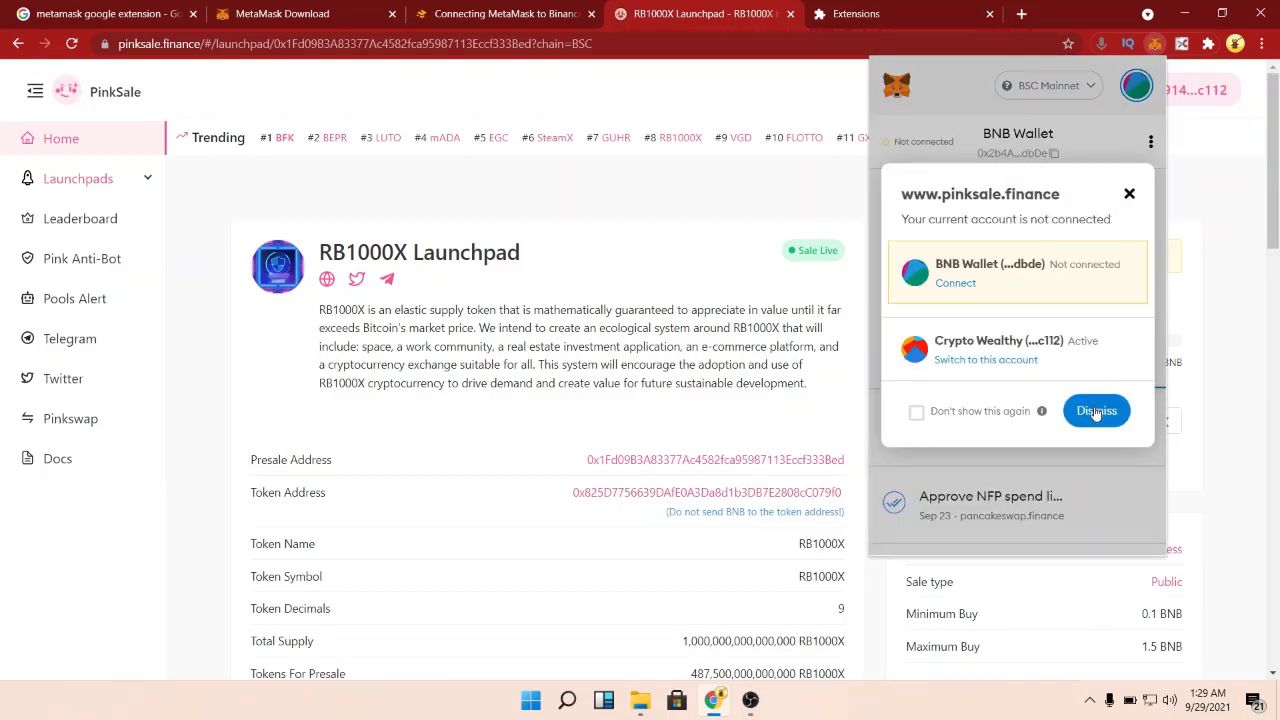
{"action": "left_click", "coordinate": [956, 284]}
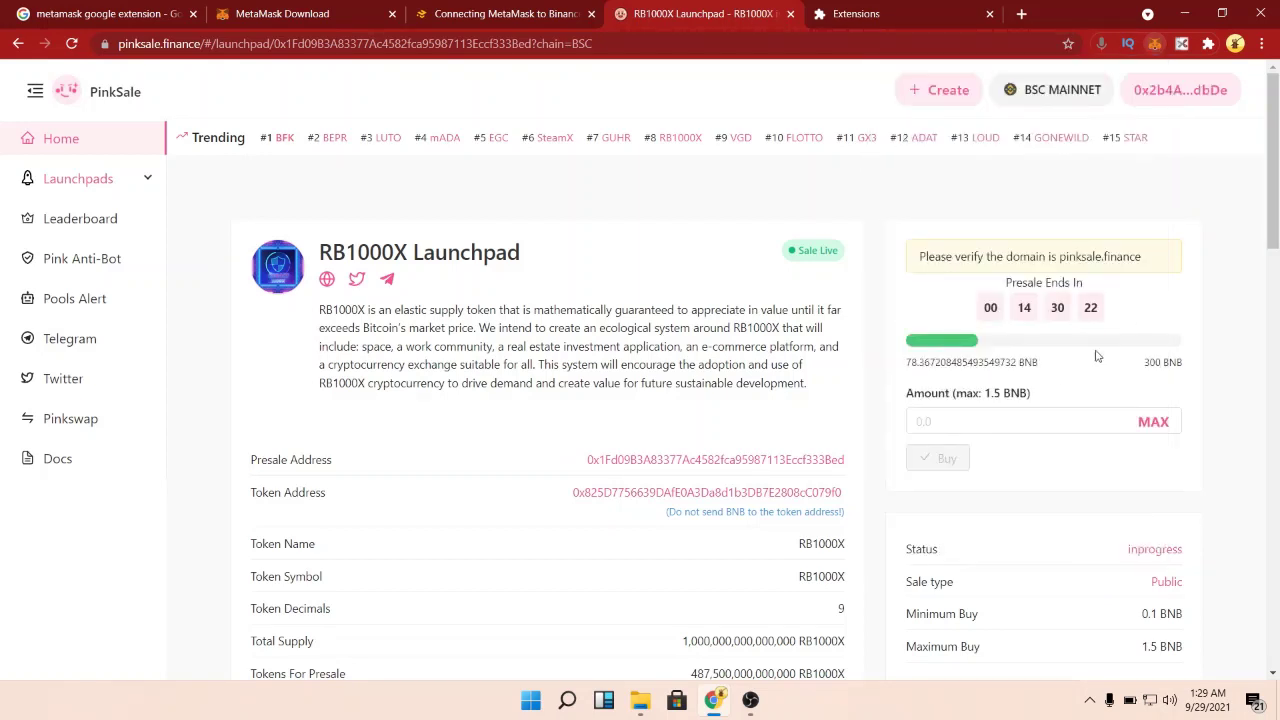
Paste 0.0706 BNB into the Amount field and submit the Buy.
{"action": "left_click", "coordinate": [1010, 421]}
{"action": "type", "text": "0"}
{"action": "key", "text": "ctrl+v"}
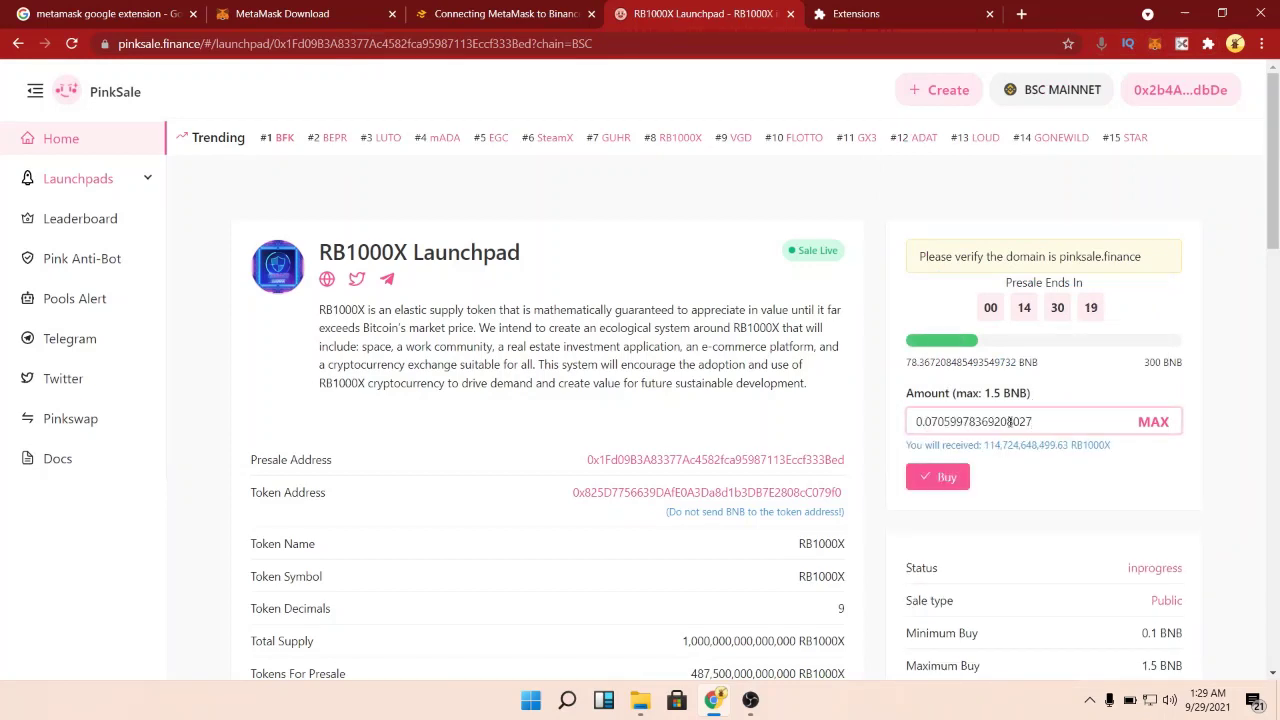
{"action": "left_click", "coordinate": [923, 488]}
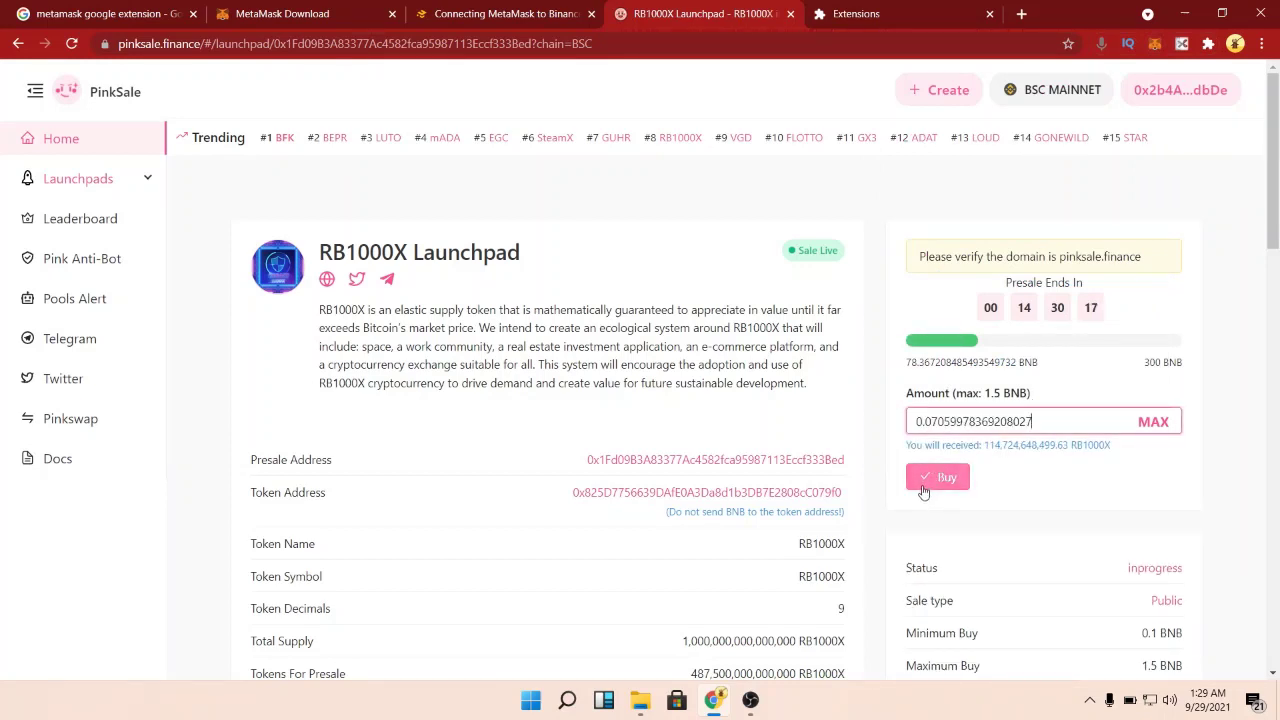